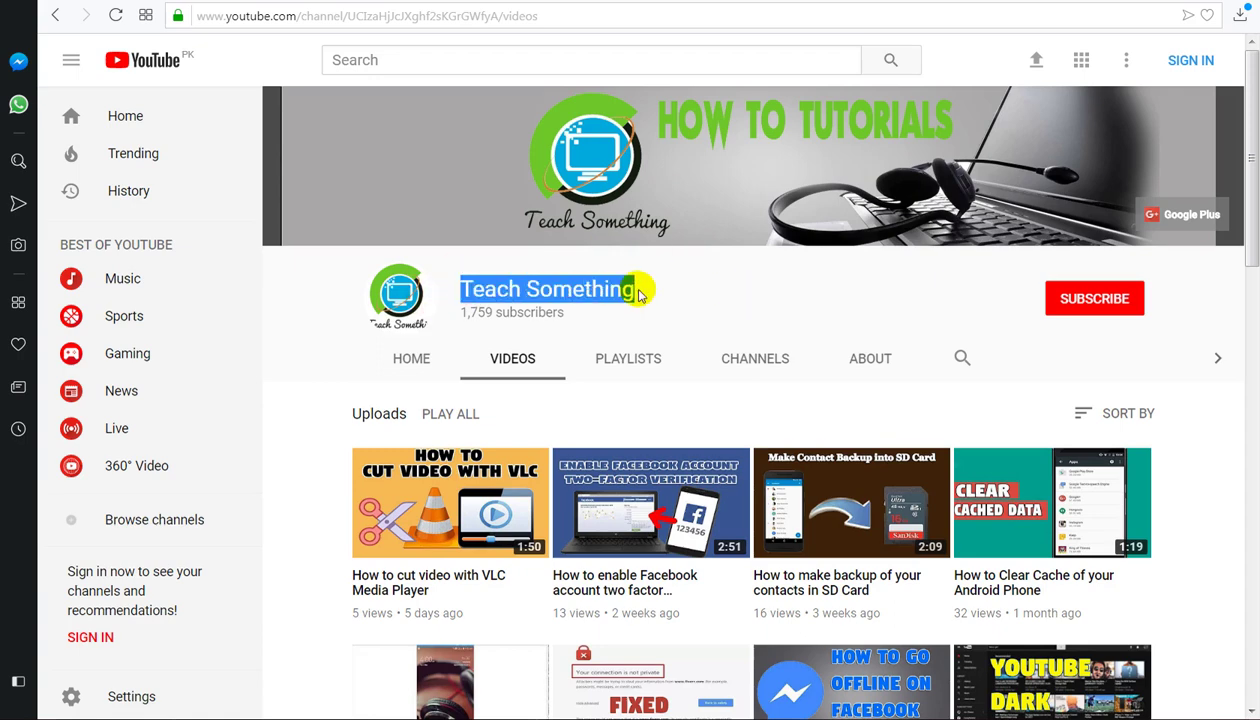
# Deselect the Teach Something channel title and bring up the Windows Start menu
pyautogui.click(755, 293)
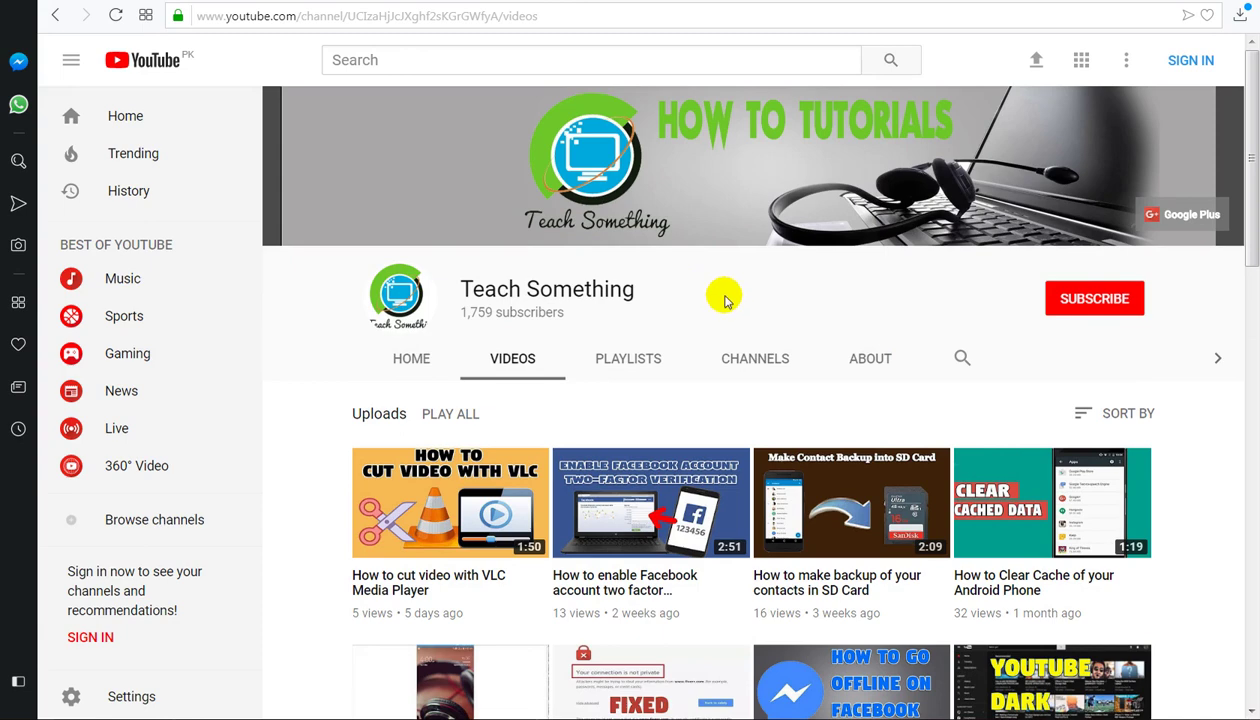
pyautogui.click(20, 712)
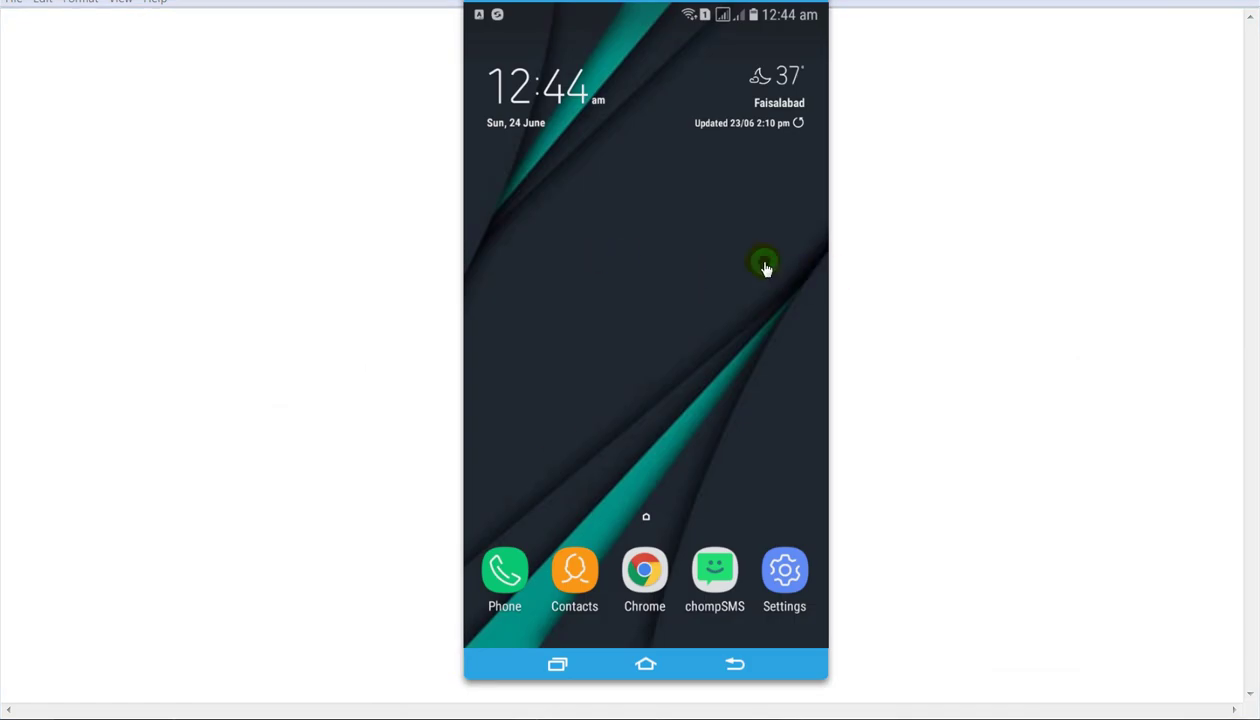
# In Settings > Lock screen and security, switch on Unknown sources and accept the warning
pyautogui.click(784, 583)
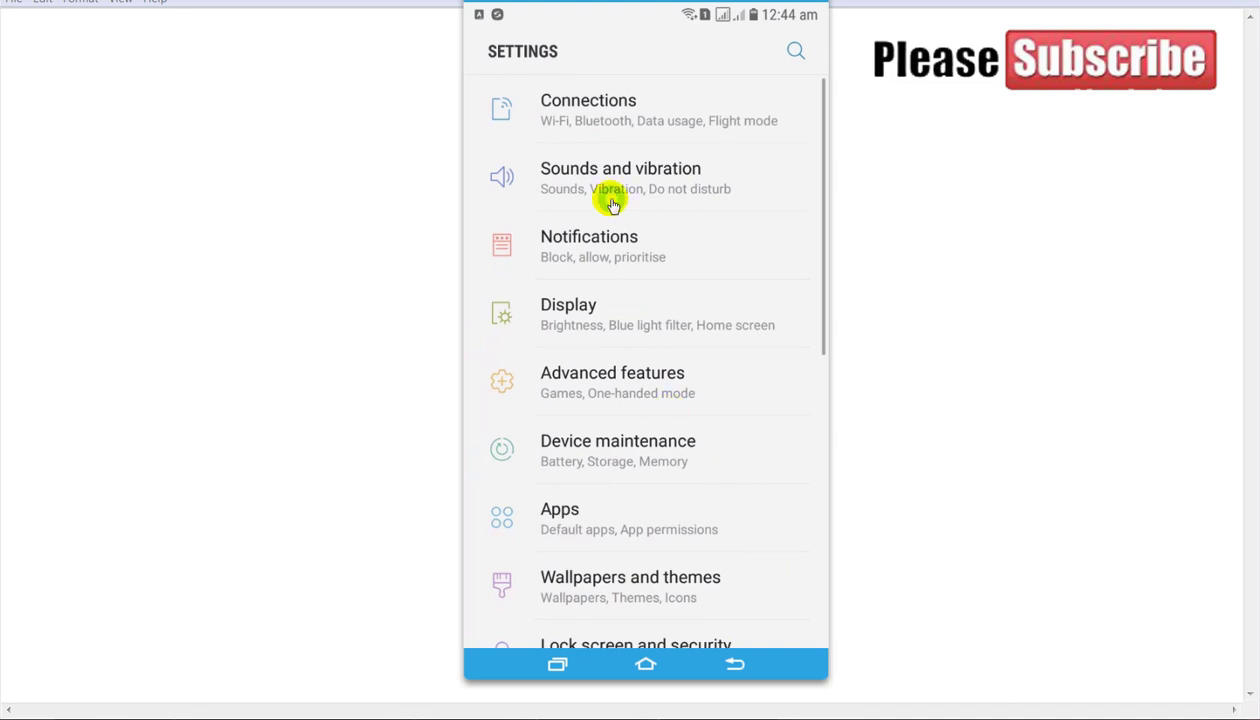
pyautogui.scroll(-2, 694, 455)
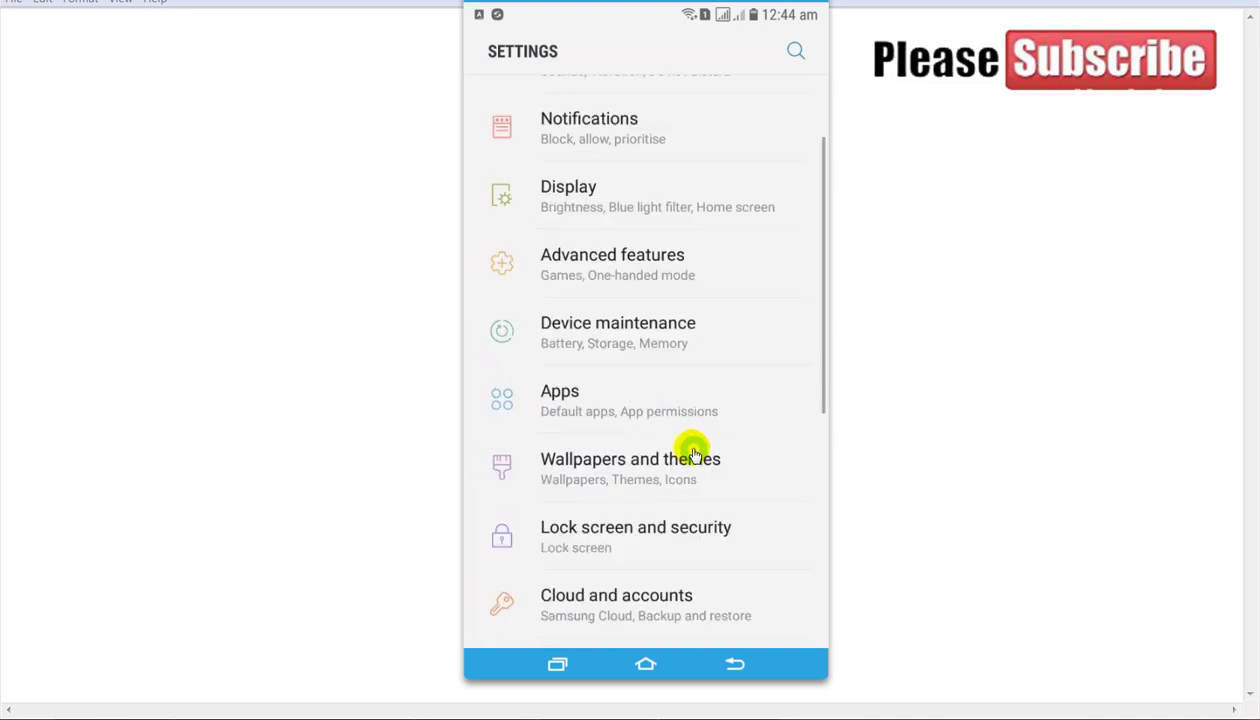
pyautogui.click(713, 541)
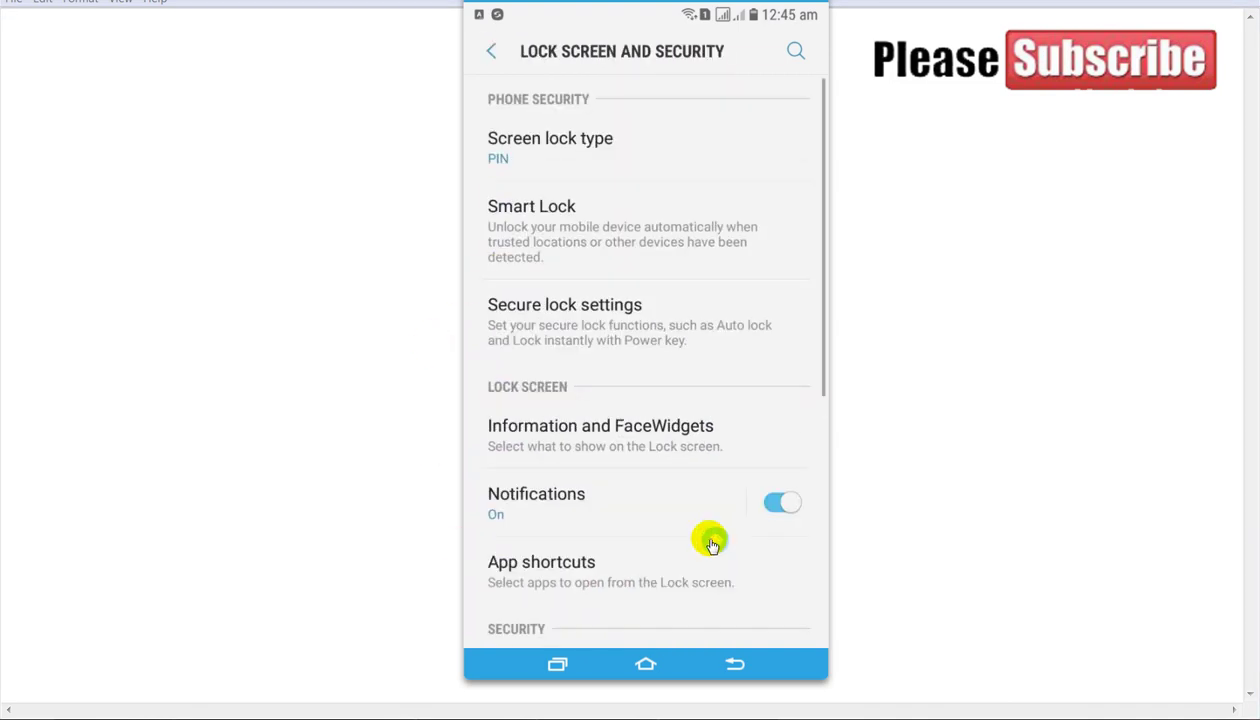
pyautogui.scroll(-3, 605, 292)
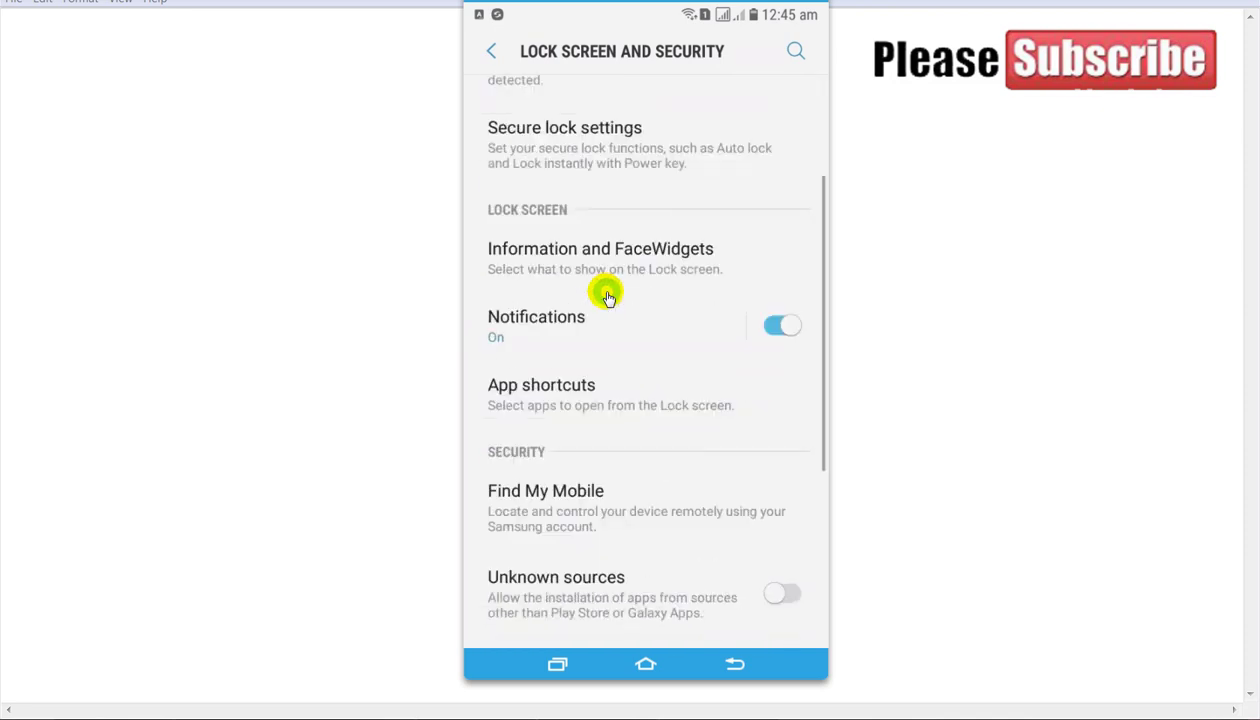
pyautogui.scroll(-1, 606, 292)
pyautogui.scroll(-2, 606, 292)
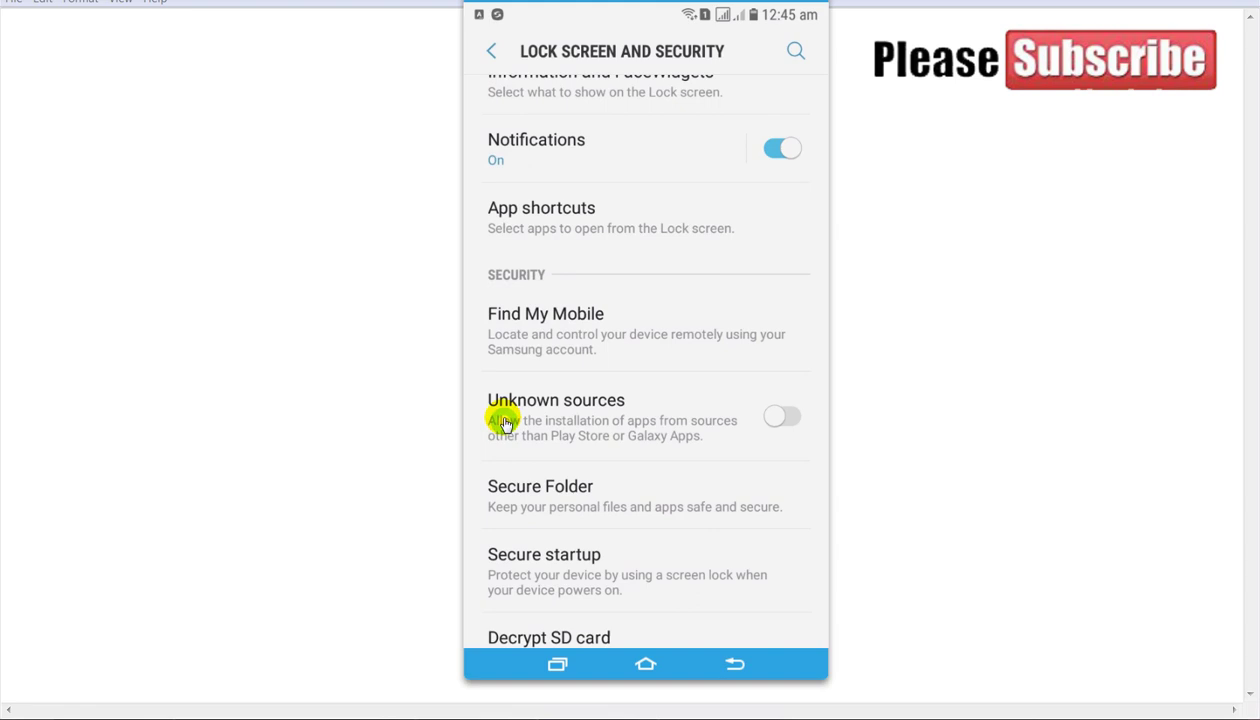
pyautogui.click(796, 420)
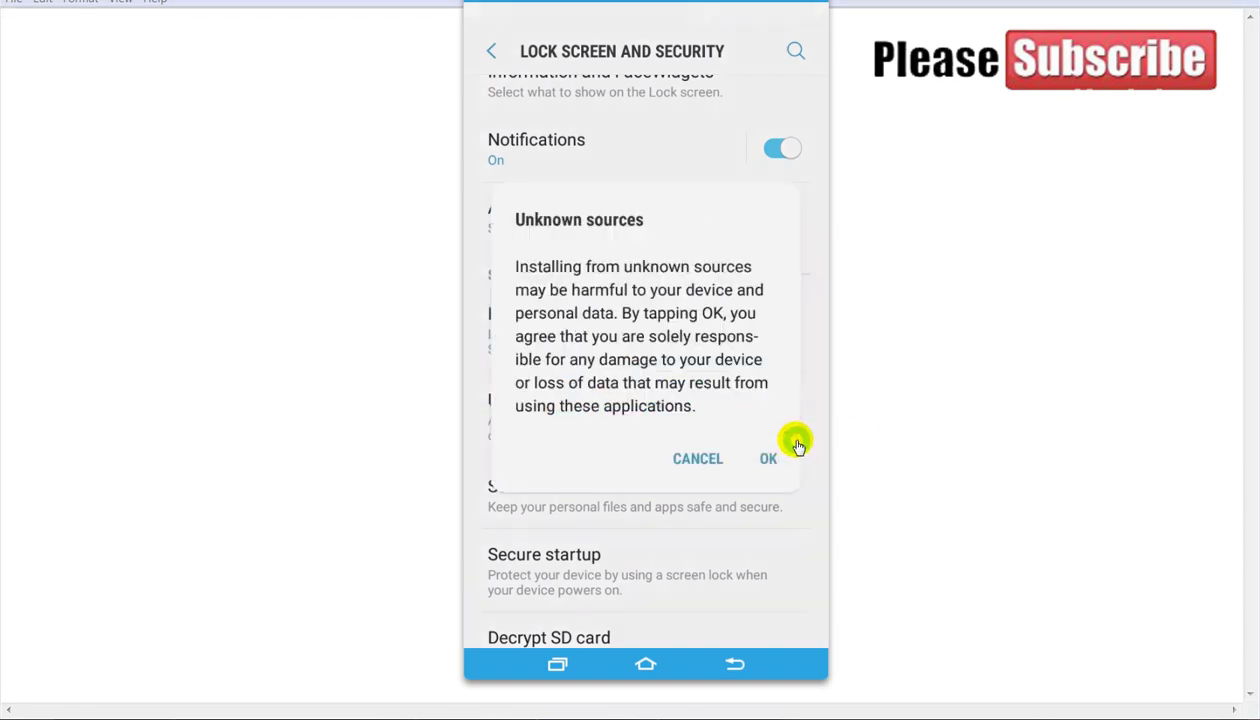
pyautogui.click(765, 456)
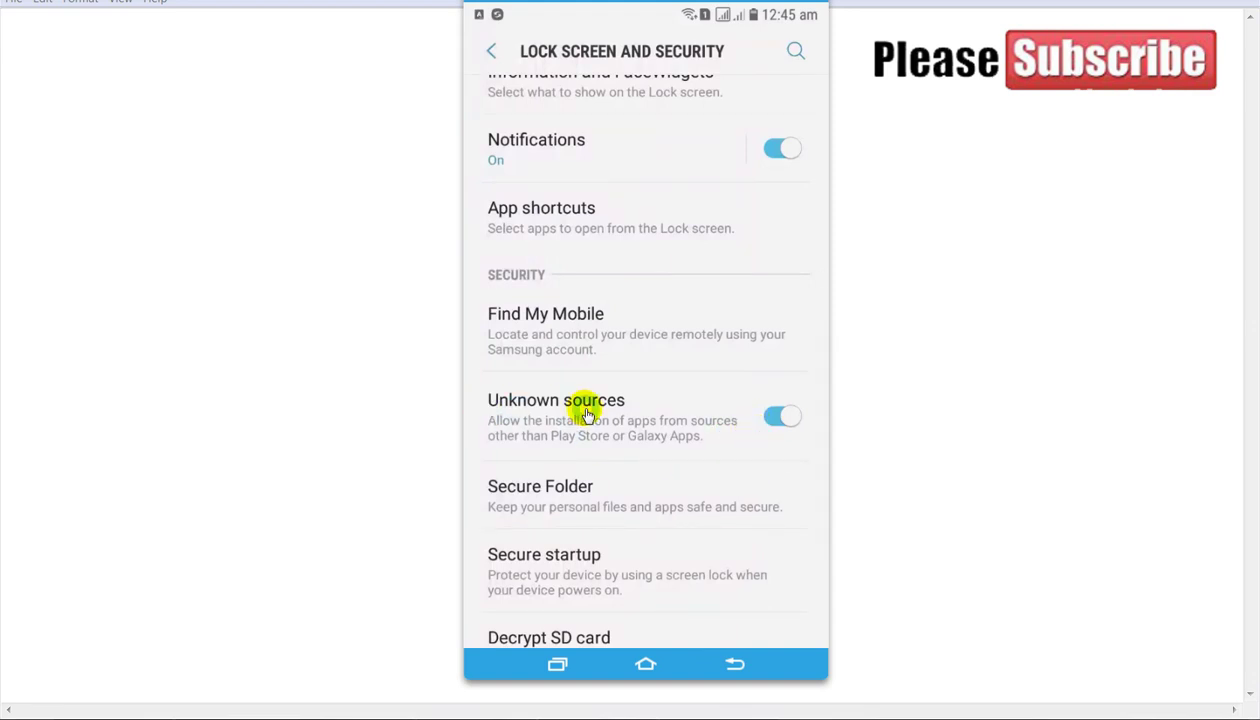
# Toggle Unknown sources off and on again, confirm the warning, and return to the main settings list
pyautogui.click(781, 416)
pyautogui.moveTo(781, 416); pyautogui.dragTo(745, 422)
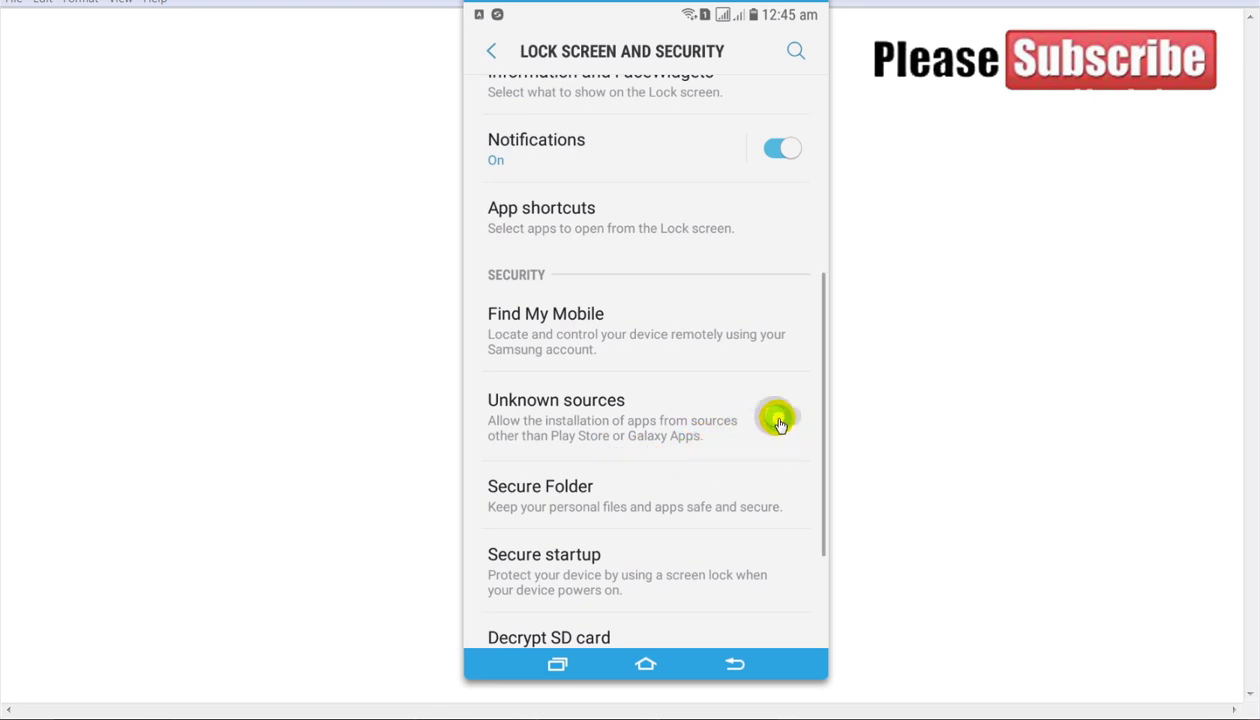
pyautogui.click(779, 420)
pyautogui.click(760, 456)
pyautogui.click(735, 665)
# From the home screen, launch Chrome and load apkmirror.com
pyautogui.click(740, 668)
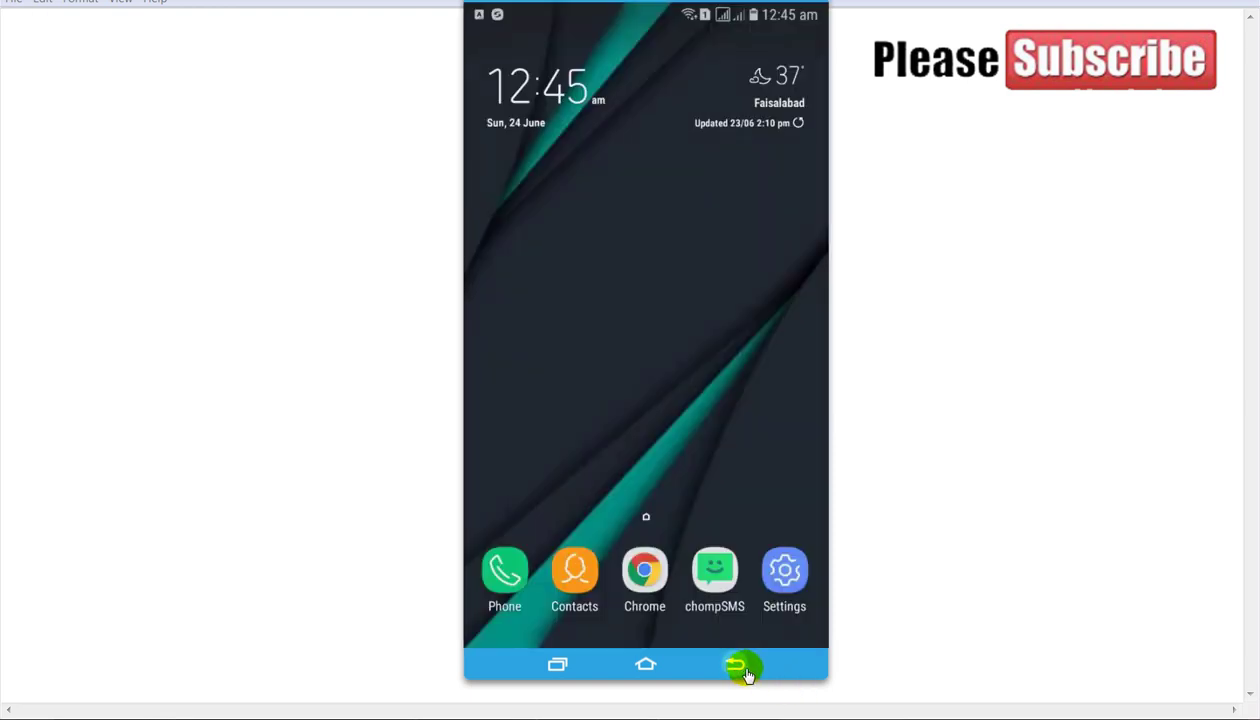
pyautogui.click(647, 588)
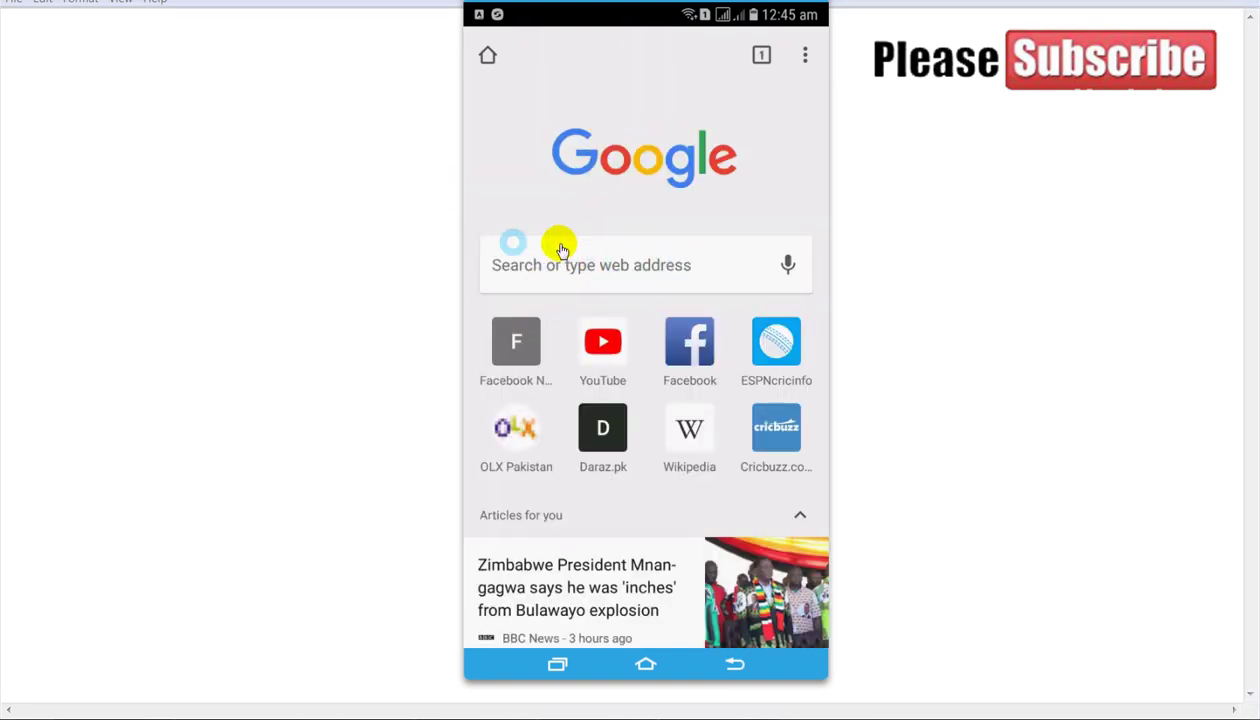
pyautogui.click(568, 264)
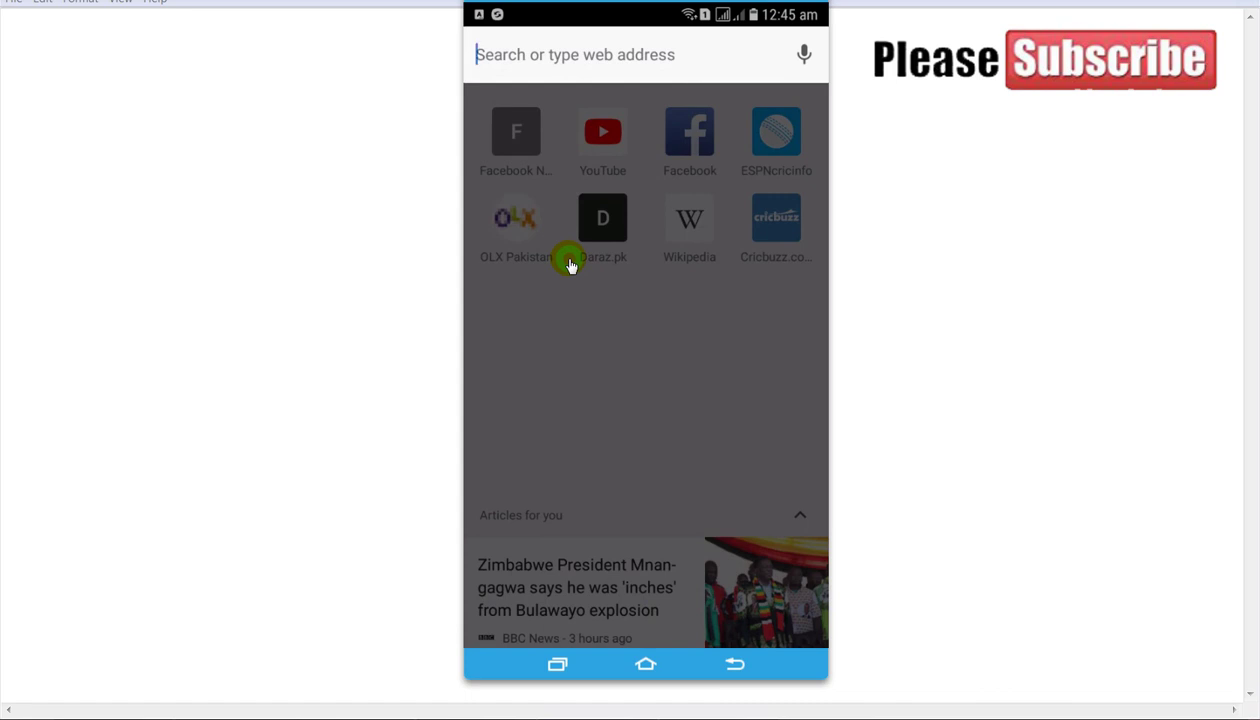
pyautogui.write('apk')
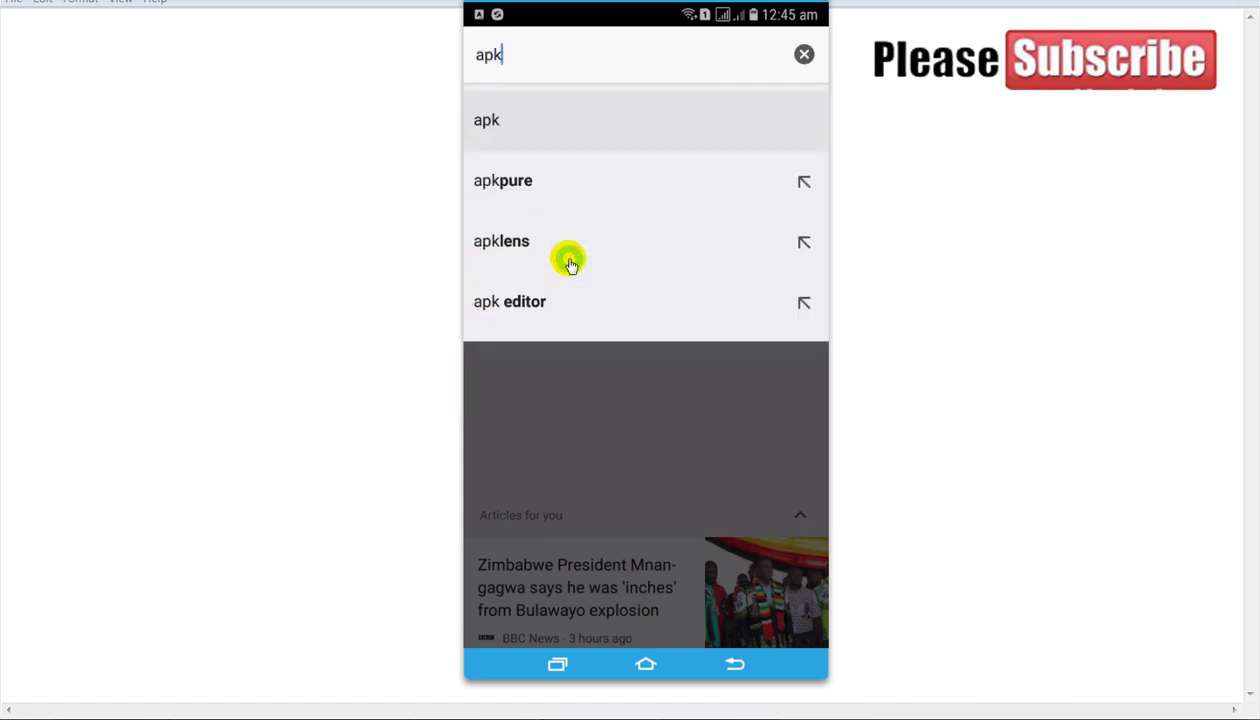
pyautogui.write('mirror.c')
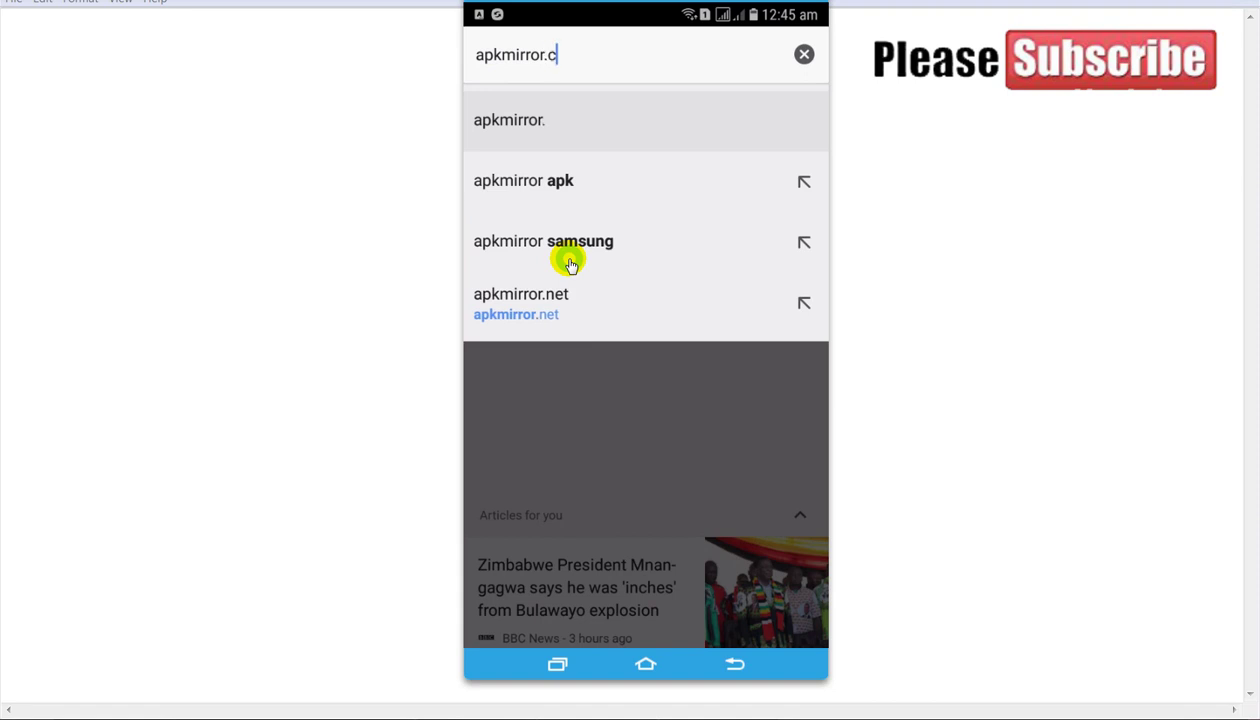
pyautogui.write('om')
pyautogui.press('Return')
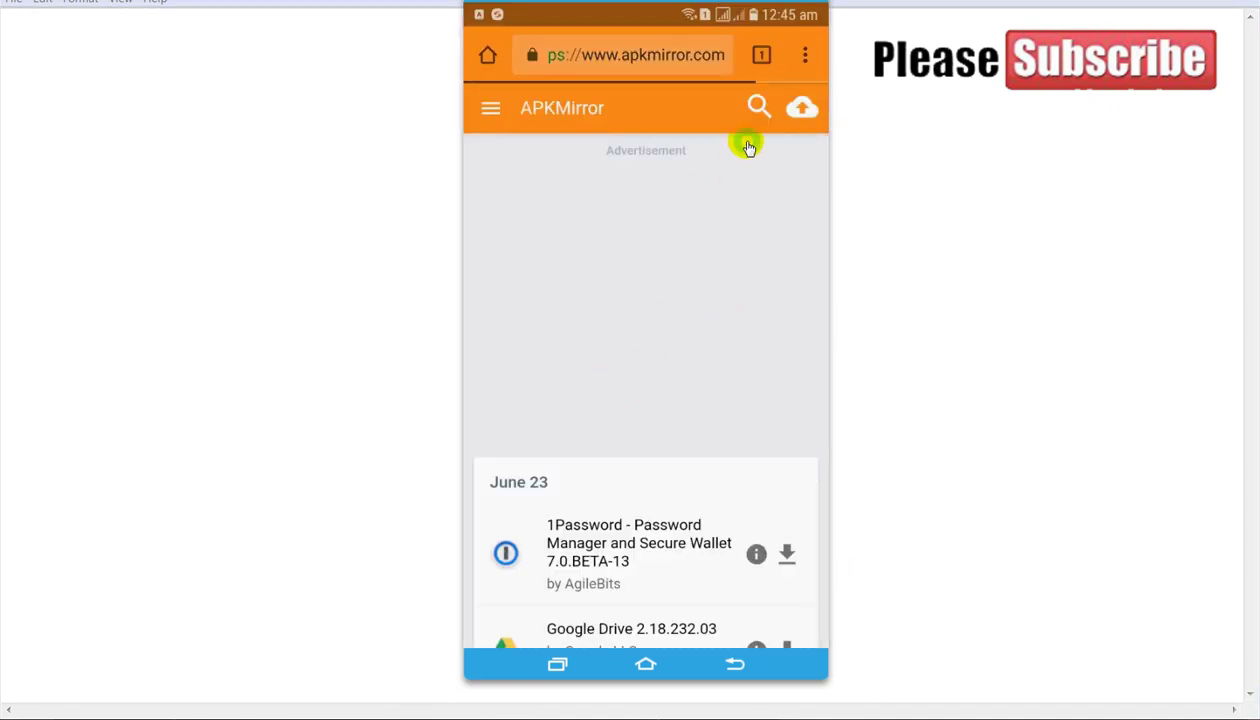
# Search APKMirror for 'imo', dismiss the side drawer, and scroll down to the APK results
pyautogui.click(758, 110)
pyautogui.write('imo')
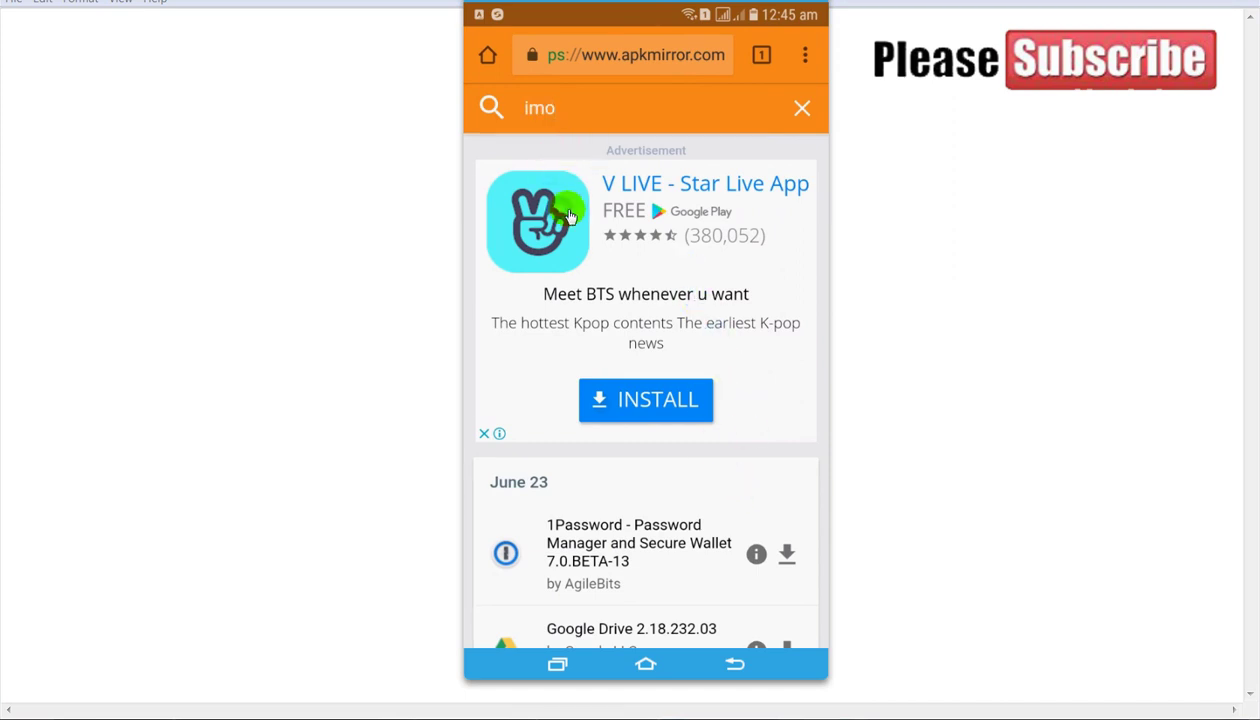
pyautogui.click(493, 108)
pyautogui.click(489, 108)
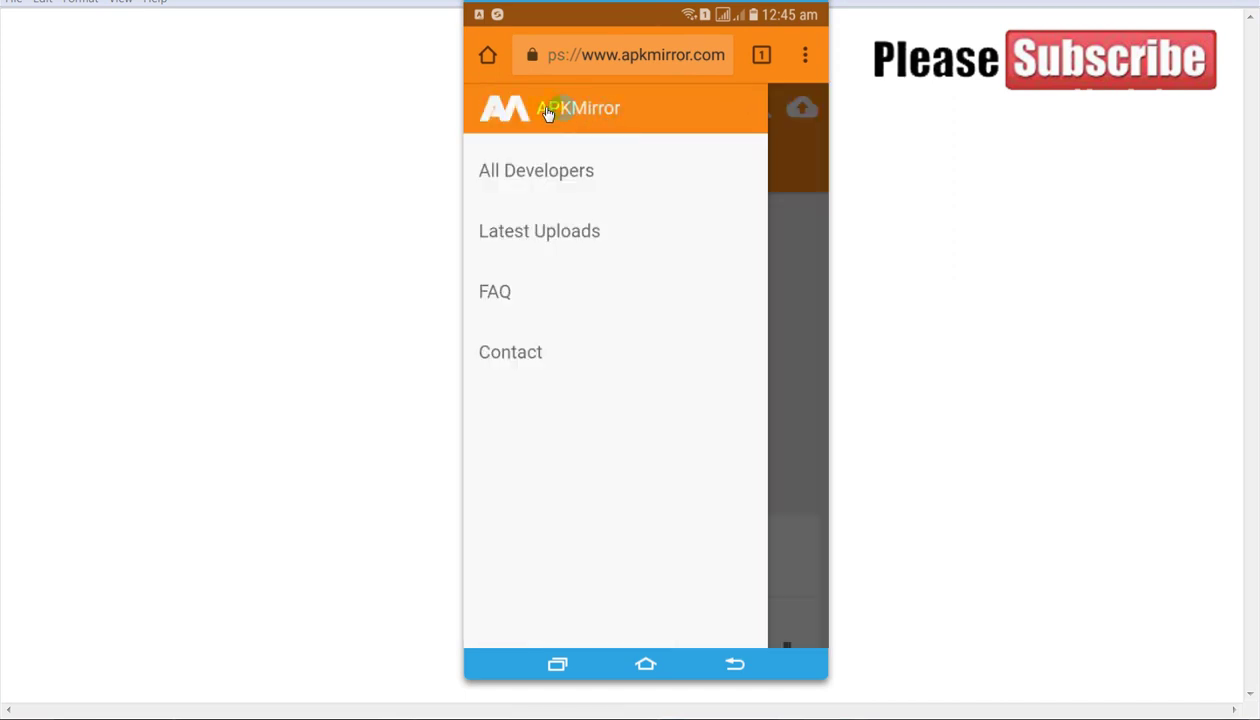
pyautogui.moveTo(776, 135); pyautogui.dragTo(557, 132)
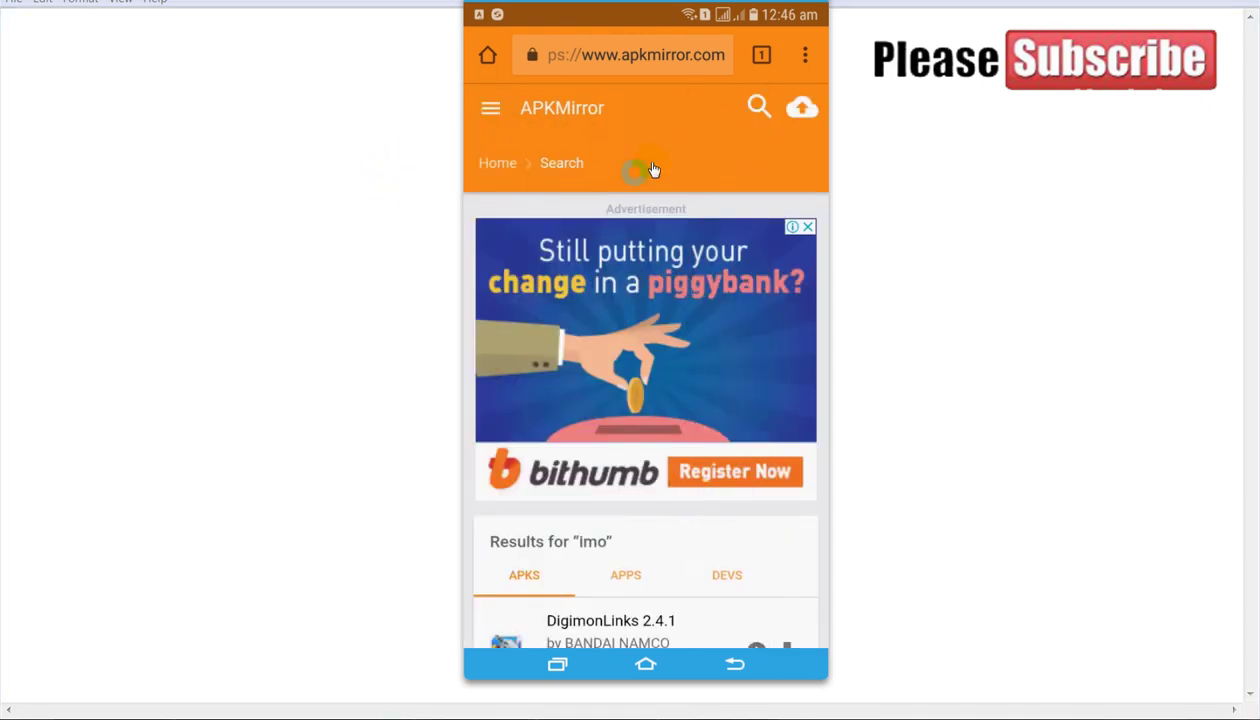
pyautogui.moveTo(636, 470); pyautogui.dragTo(615, 396)
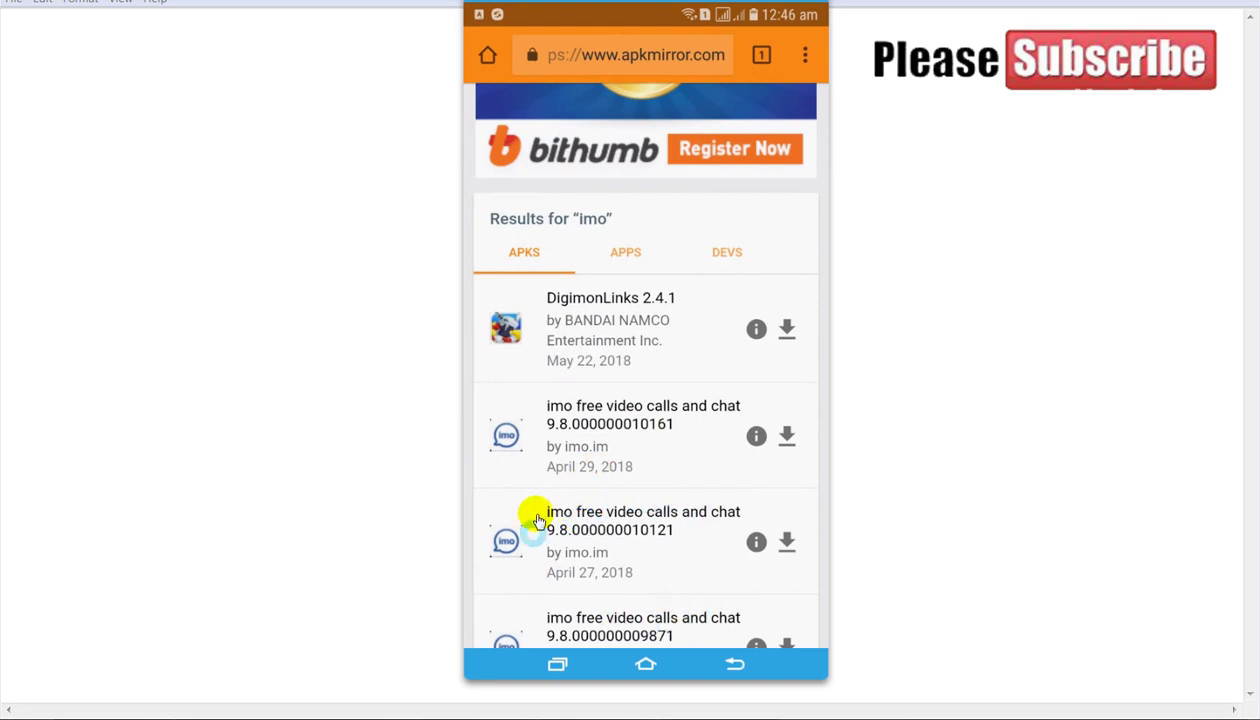
pyautogui.click(608, 478)
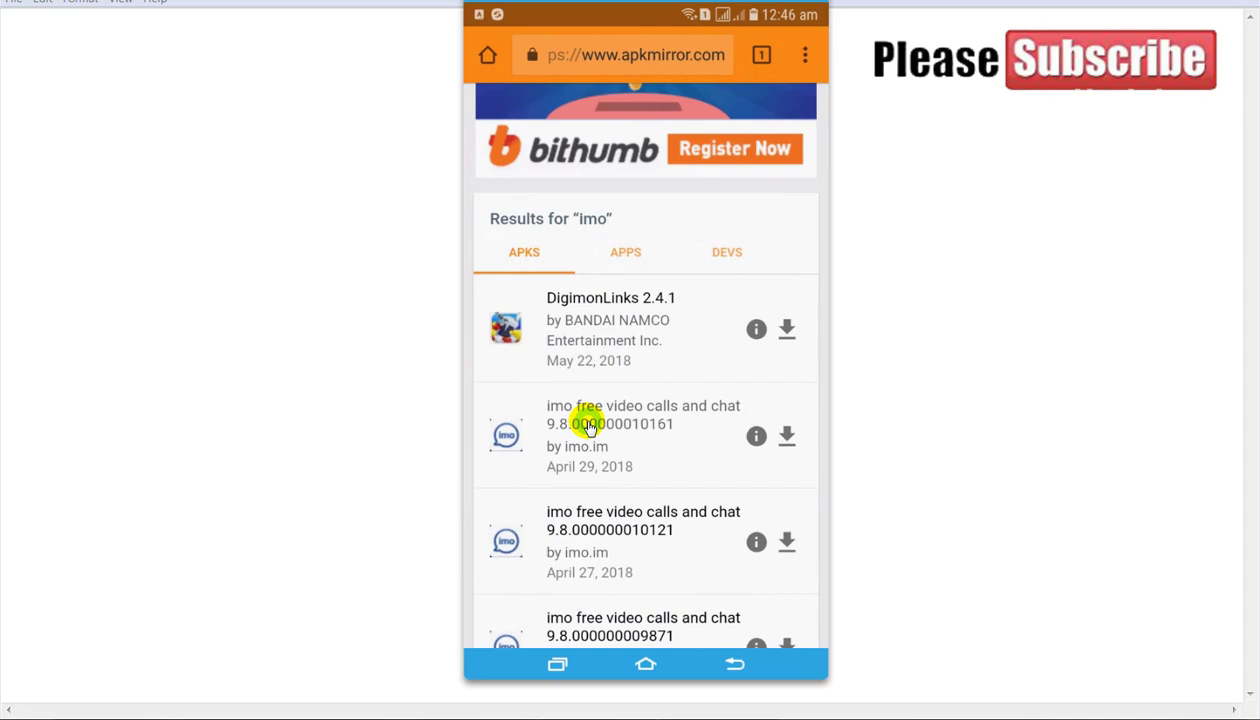
# Download the imo 9.8.000000010161 APK from its release page, choosing OK on the harmful-file warning
pyautogui.click(588, 427)
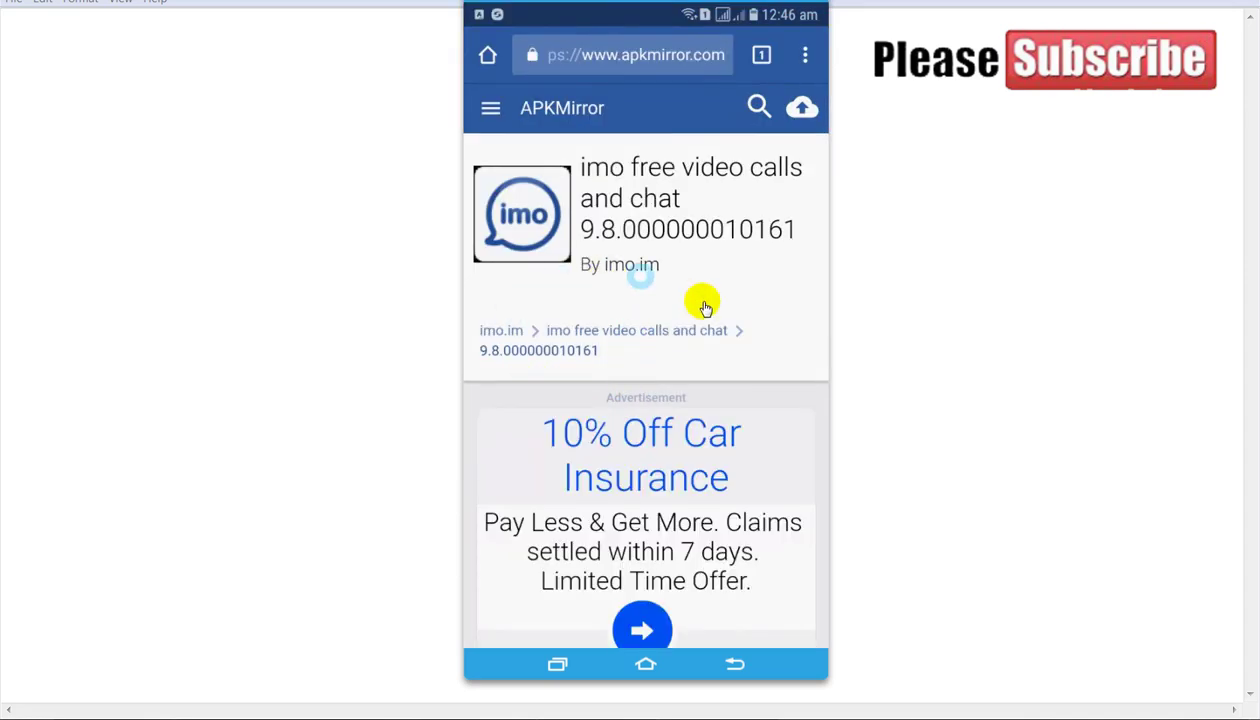
pyautogui.scroll(-5, 647, 450)
pyautogui.scroll(-2, 650, 461)
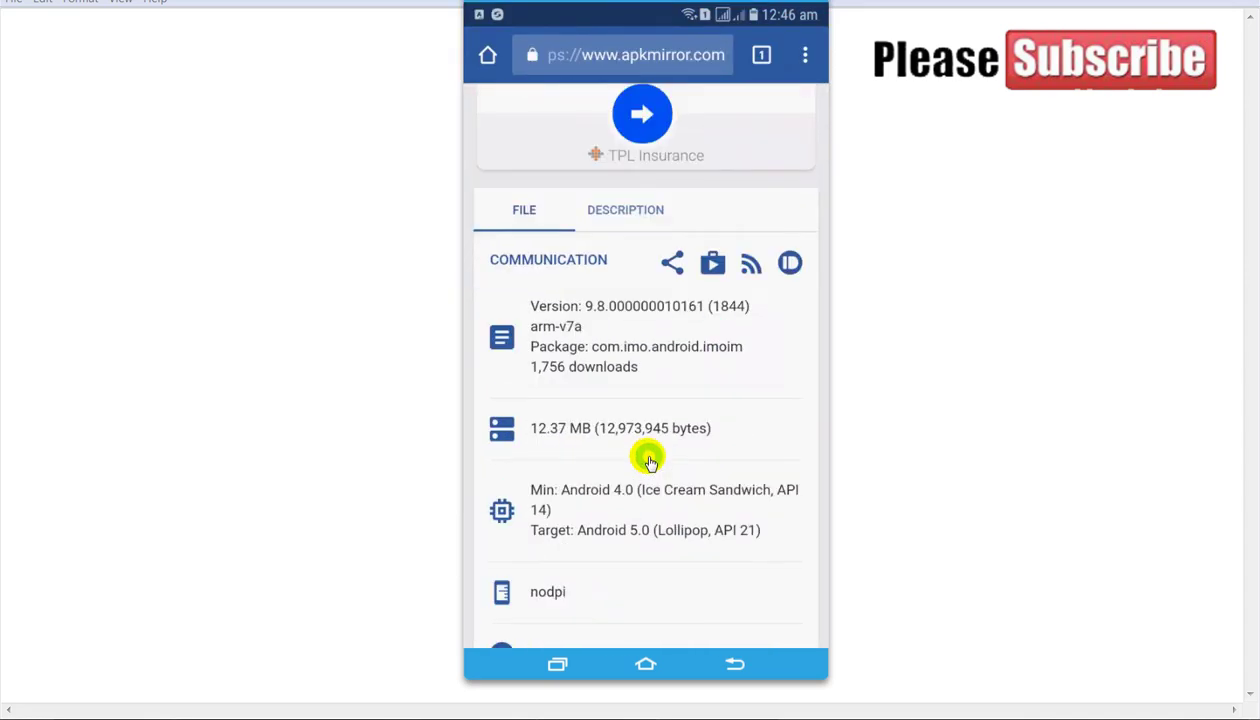
pyautogui.scroll(-3, 650, 461)
pyautogui.scroll(-2, 650, 461)
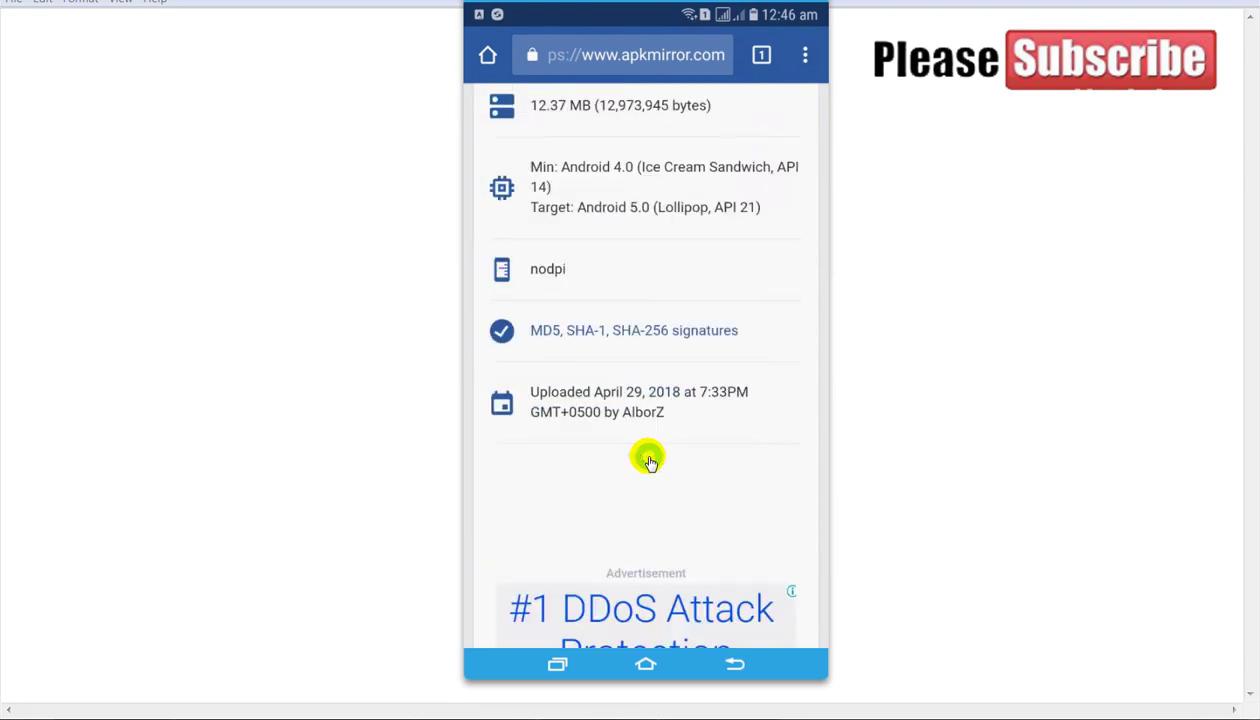
pyautogui.scroll(-2, 650, 461)
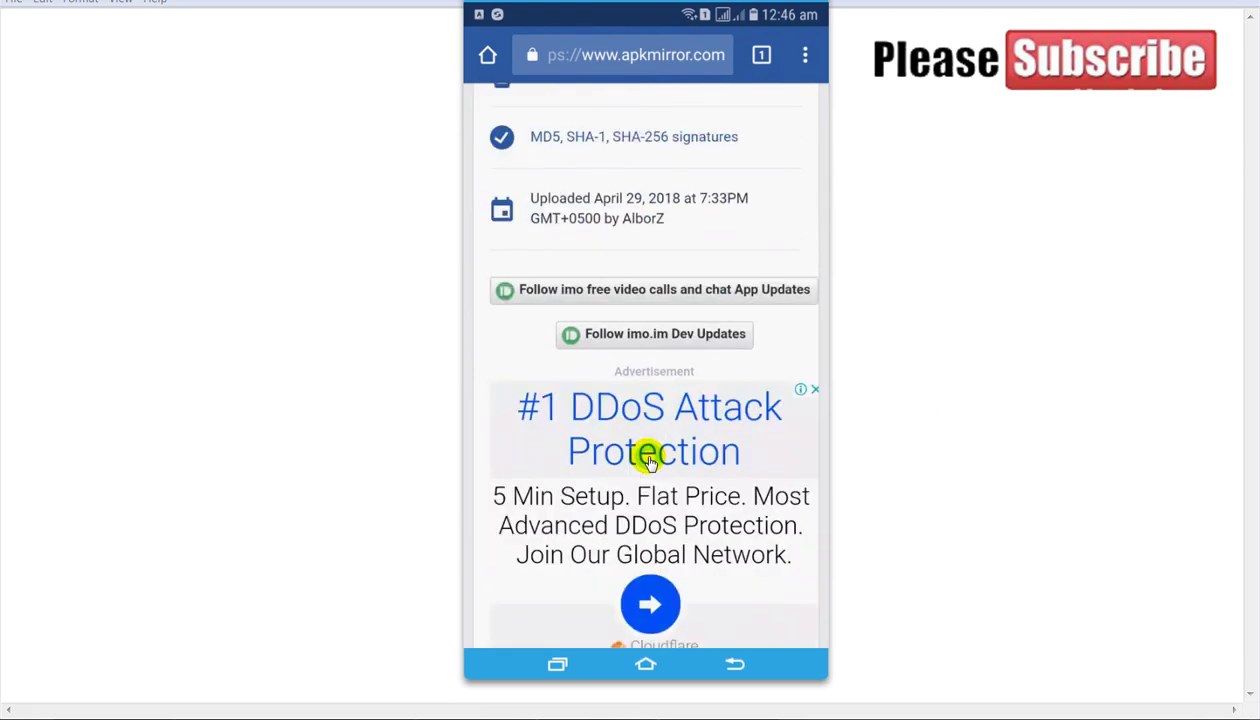
pyautogui.scroll(-2, 650, 461)
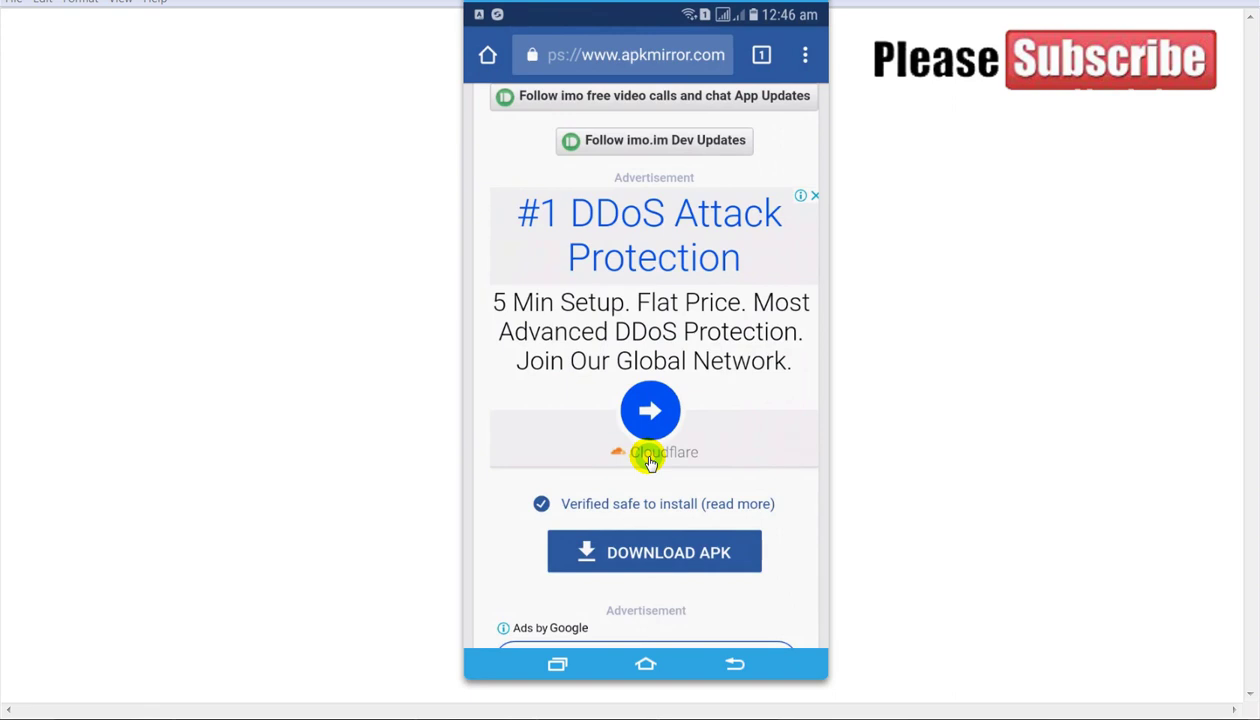
pyautogui.scroll(-1, 650, 461)
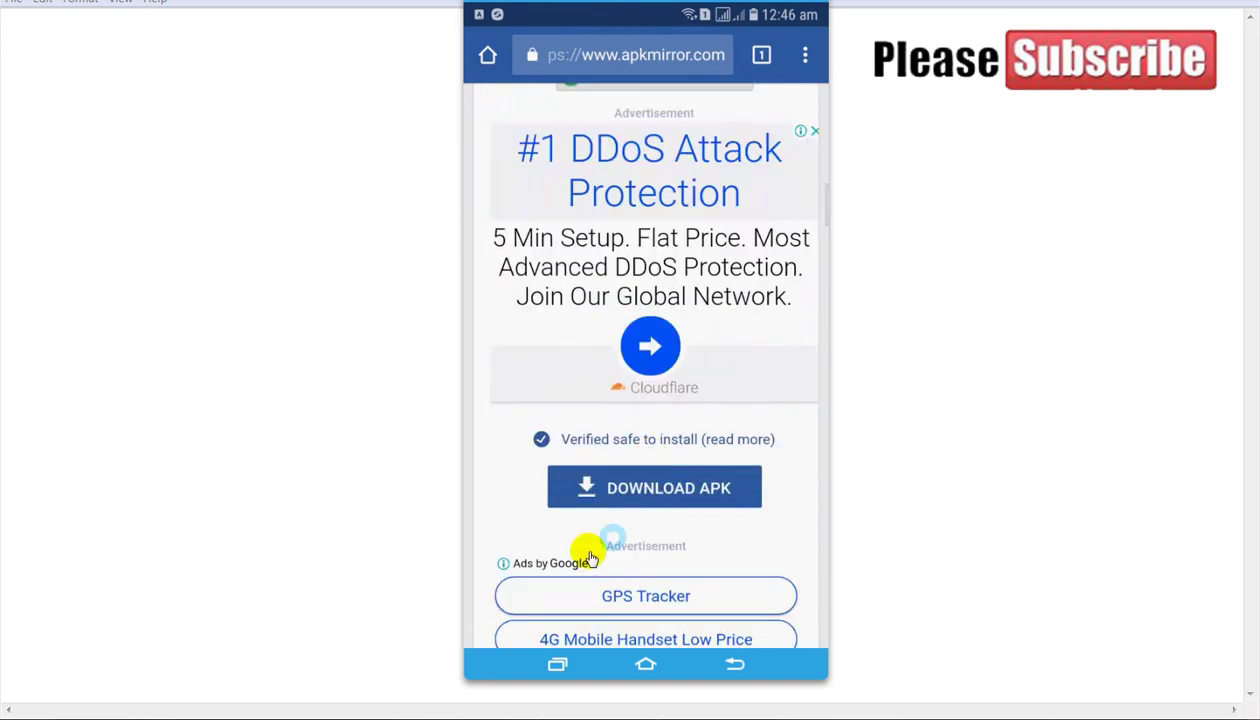
pyautogui.click(706, 501)
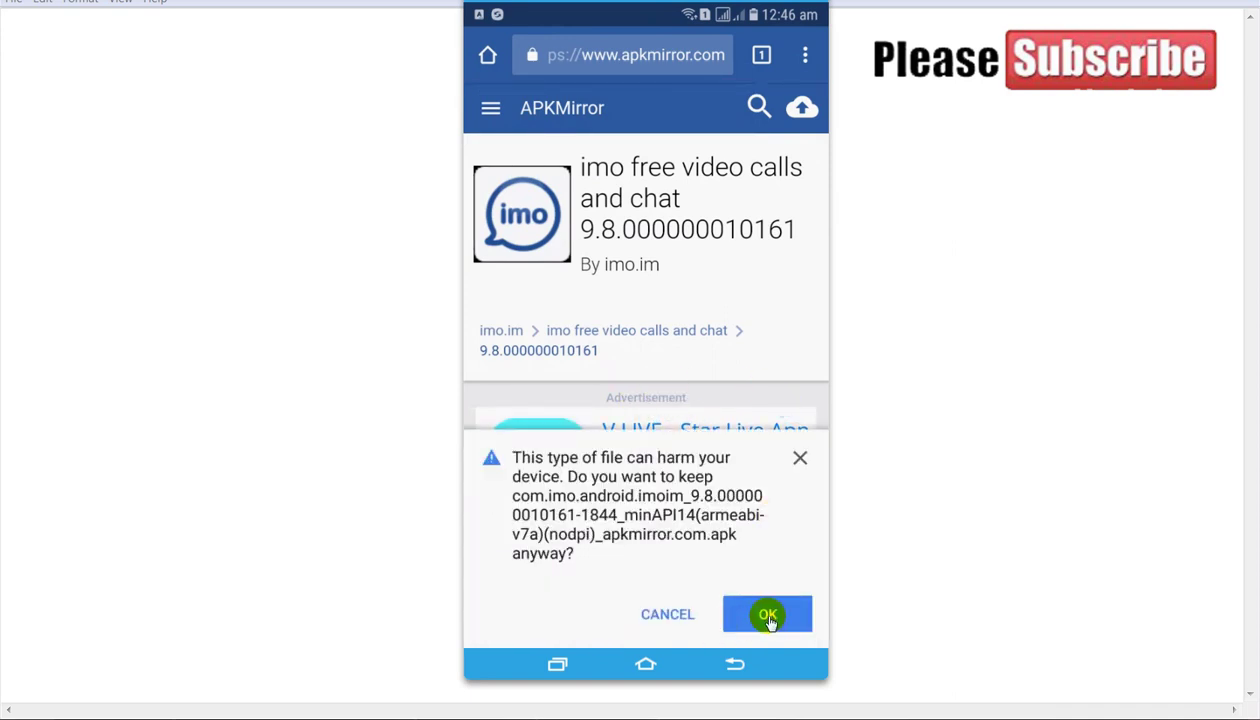
pyautogui.click(768, 616)
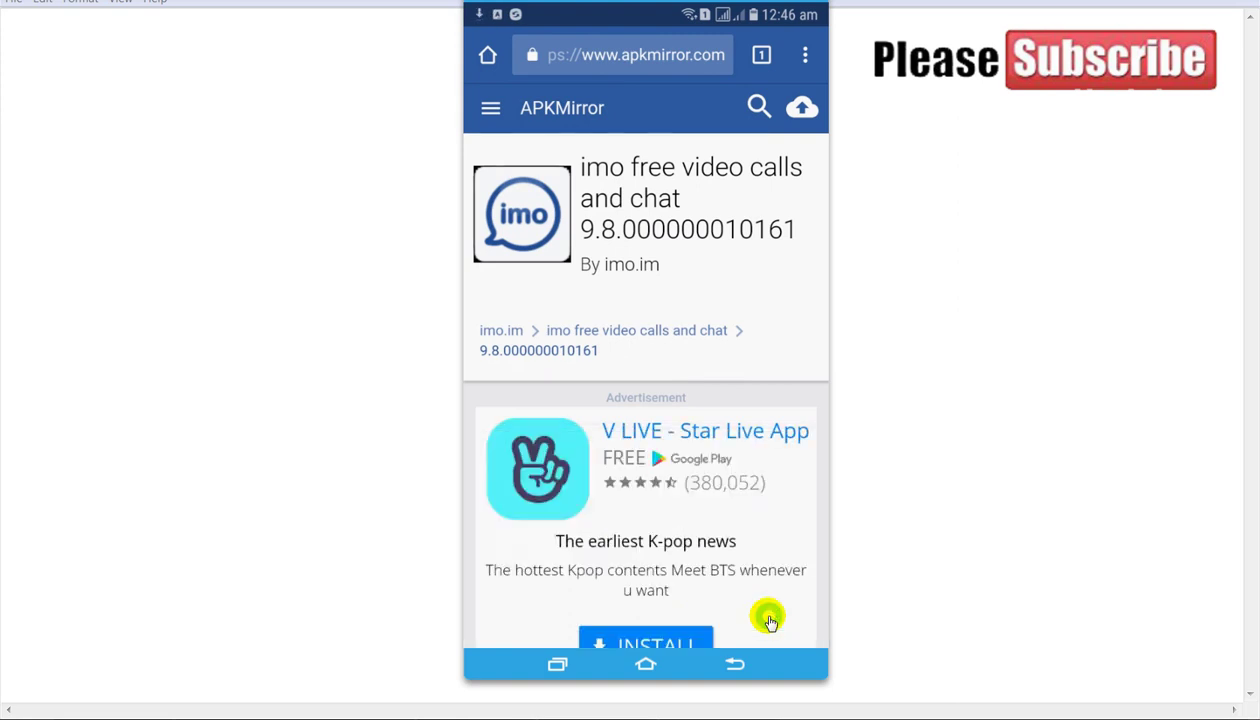
# Pull down the notification shade to see the completed imo APK download
pyautogui.moveTo(563, 17); pyautogui.dragTo(560, 329)
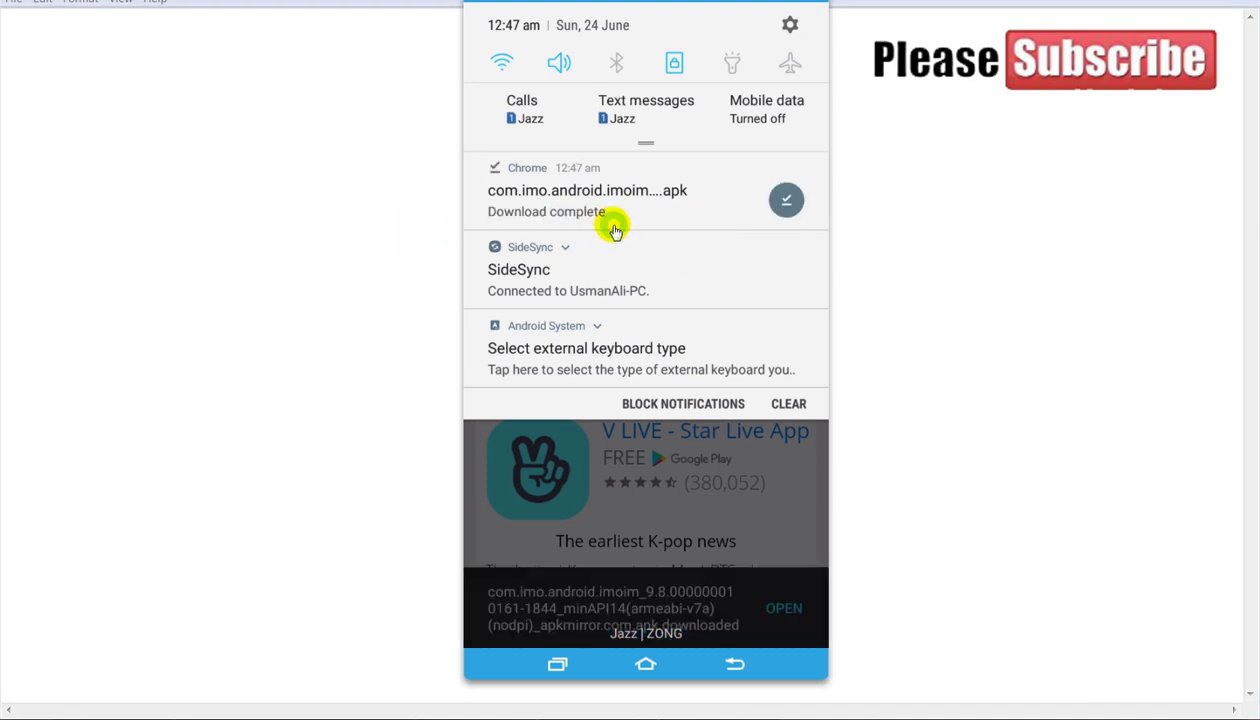
# Install the downloaded imo APK until 'App installed' appears, then finish back on APKMirror
pyautogui.click(540, 208)
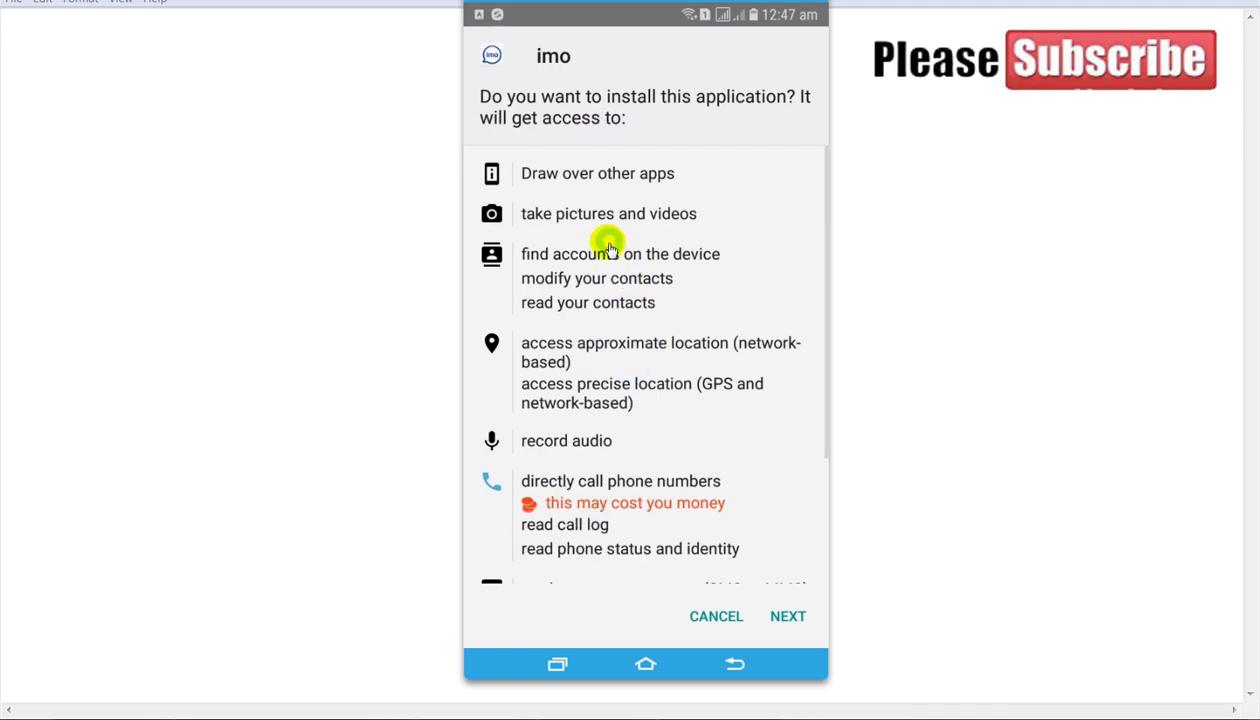
pyautogui.scroll(-5, 635, 345)
pyautogui.scroll(5, 650, 420)
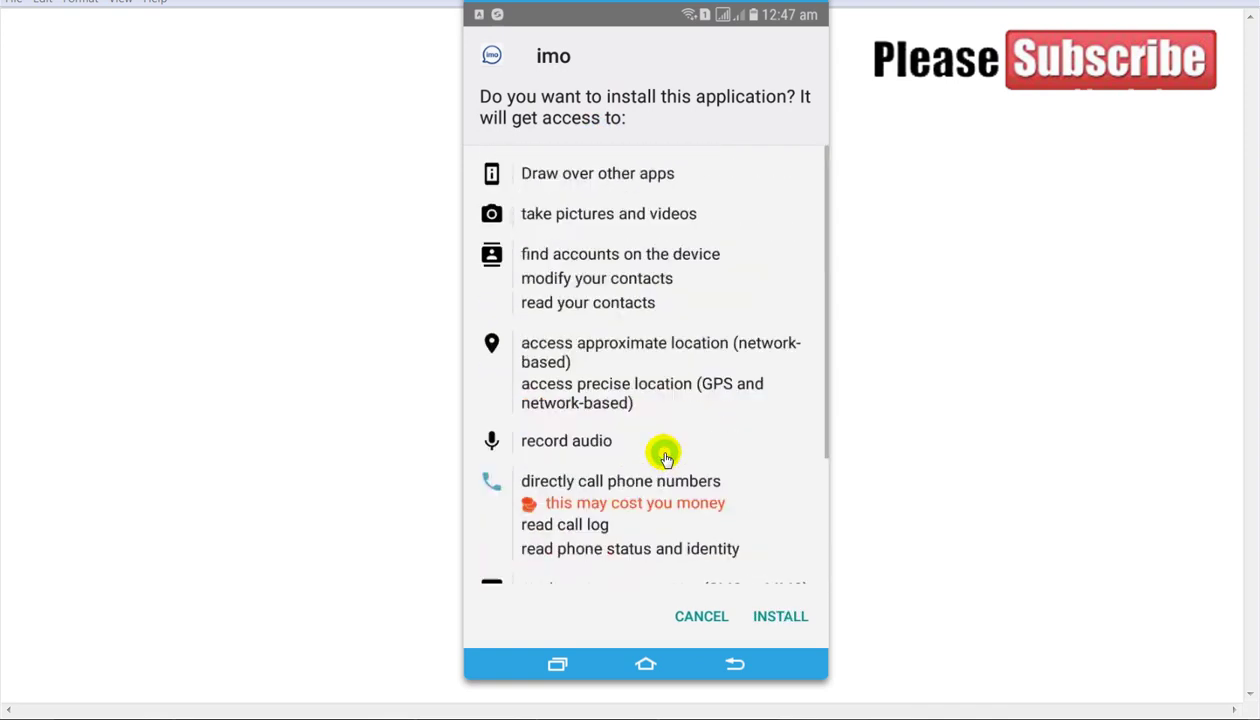
pyautogui.click(786, 620)
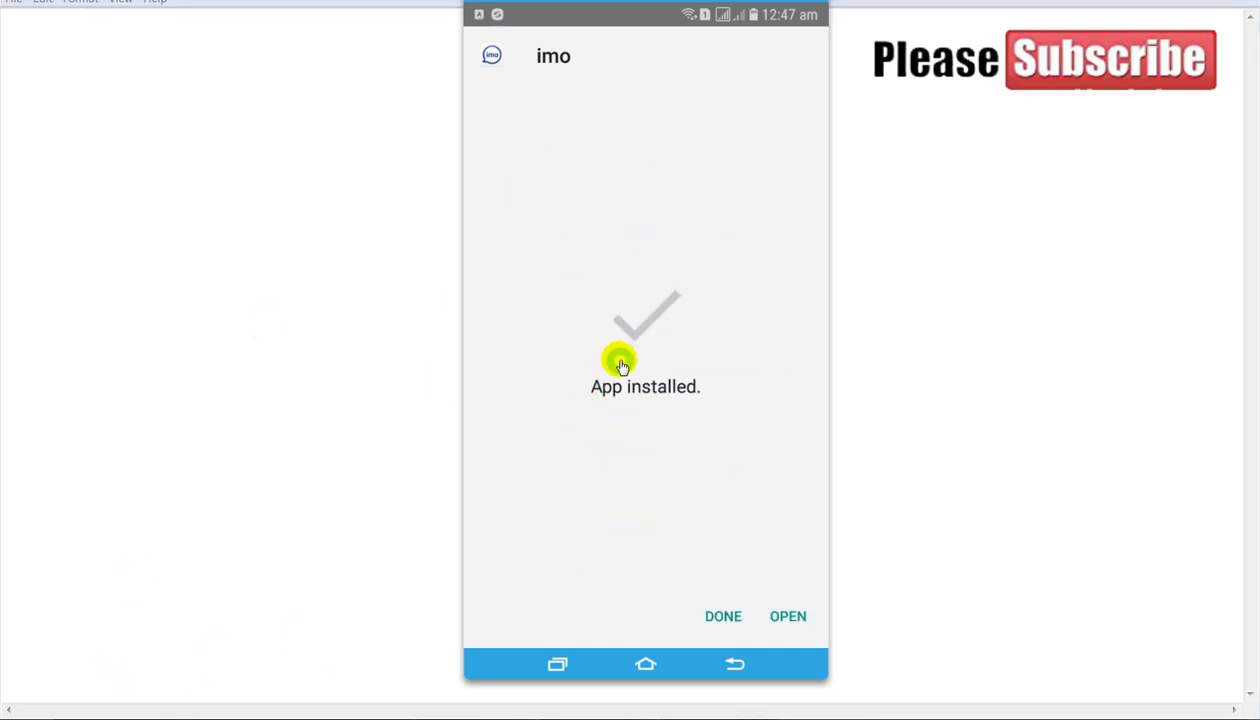
pyautogui.click(717, 617)
pyautogui.click(732, 662)
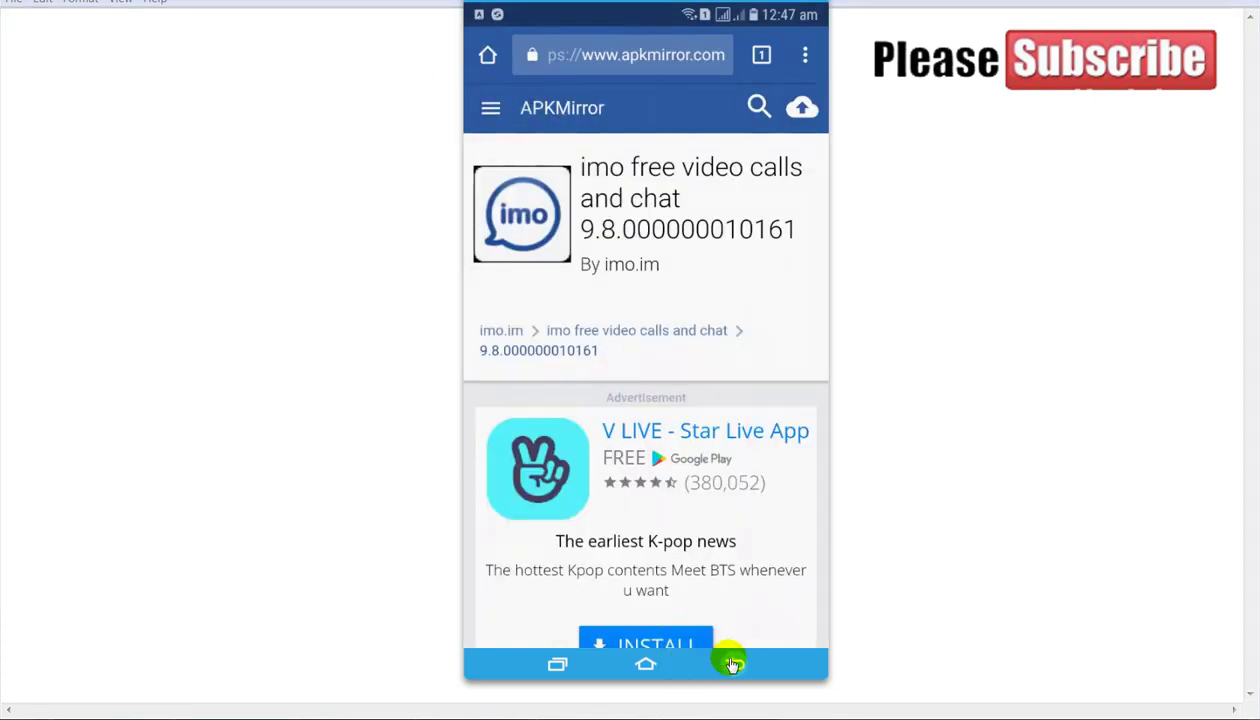